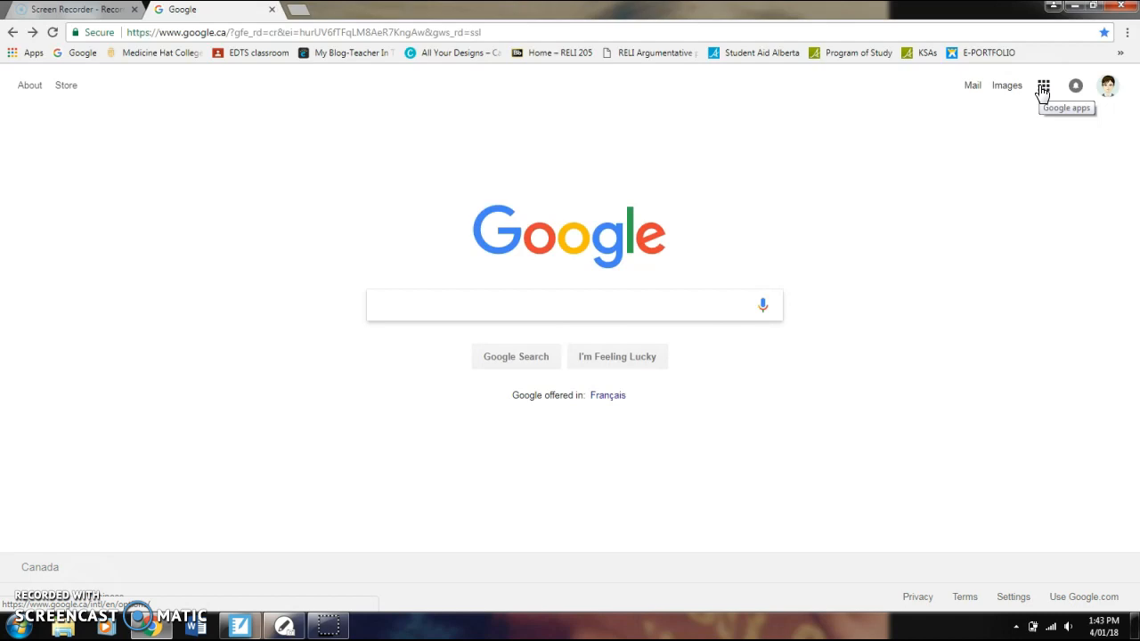
Step: Open Google Forms from the Google apps and create a blank form
click(1042, 89)
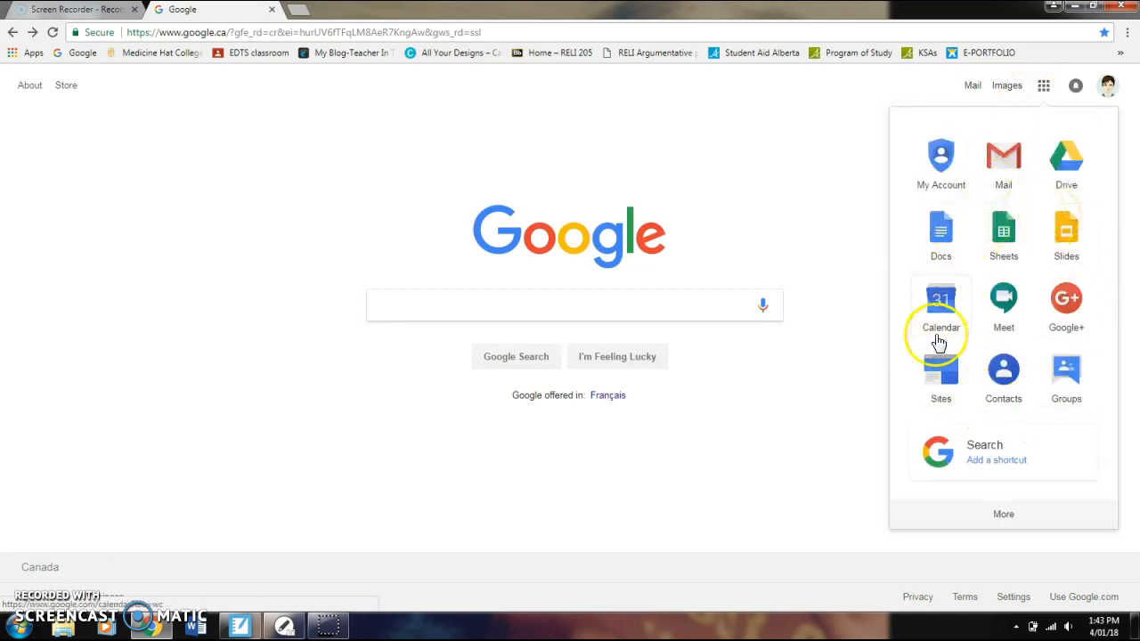
click(996, 514)
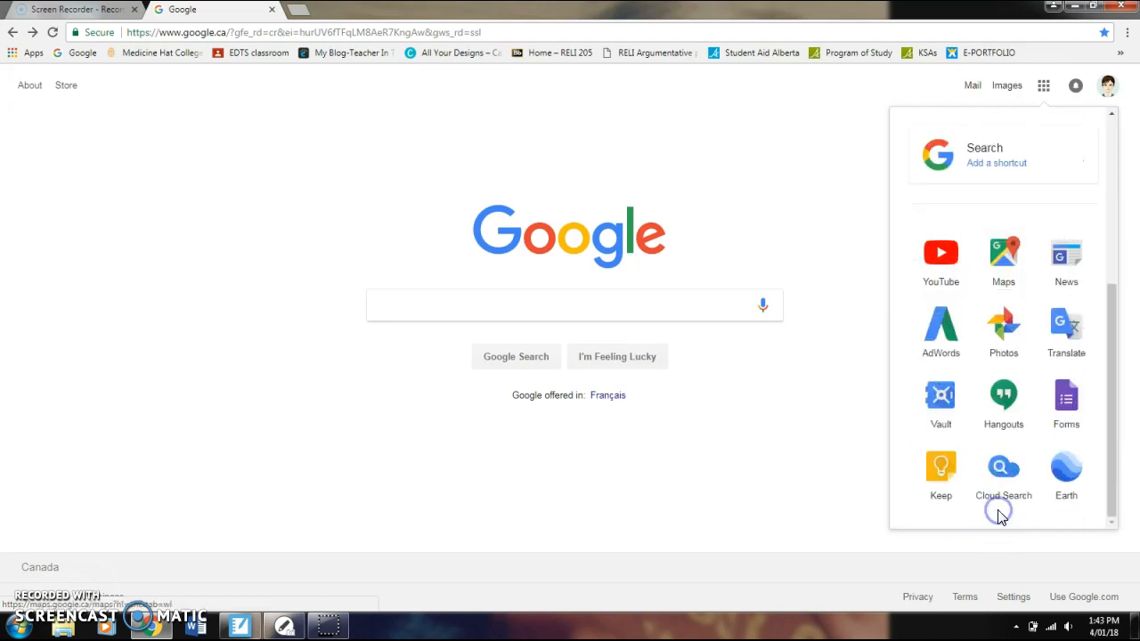
click(1072, 415)
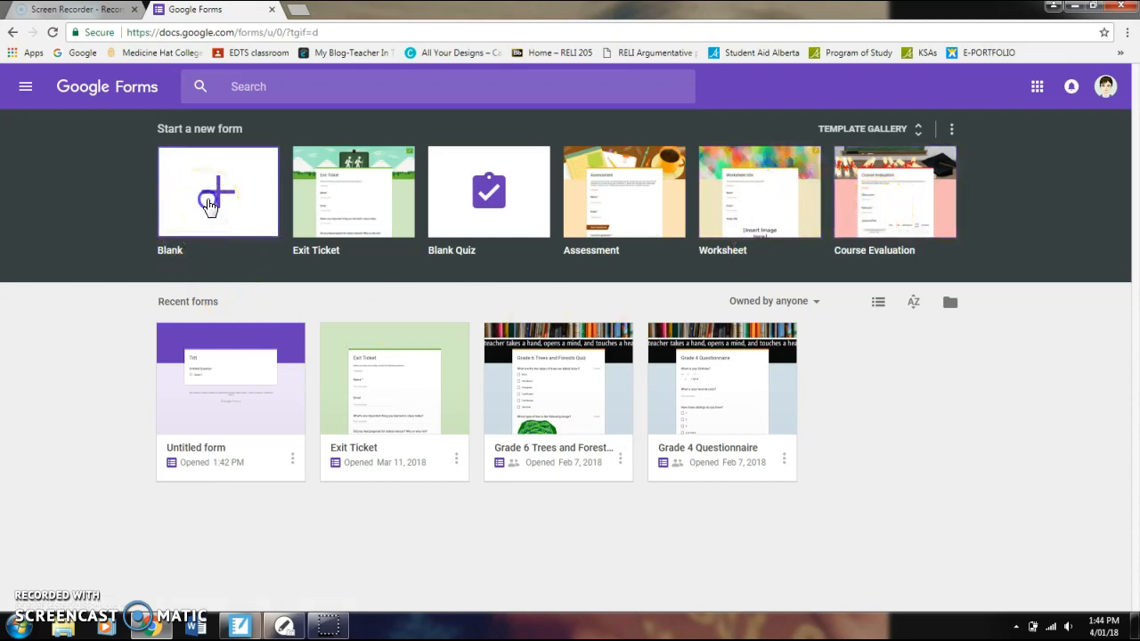
click(210, 205)
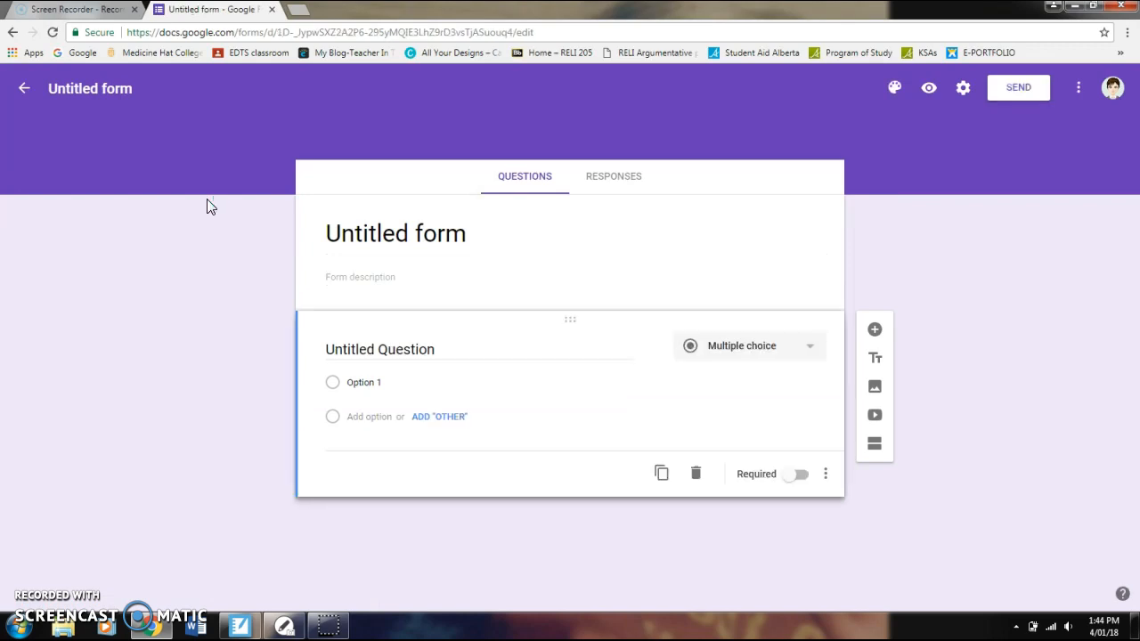
Step: Title the form "Title" and word the first question as "What is your favorite pizza?"
click(366, 235)
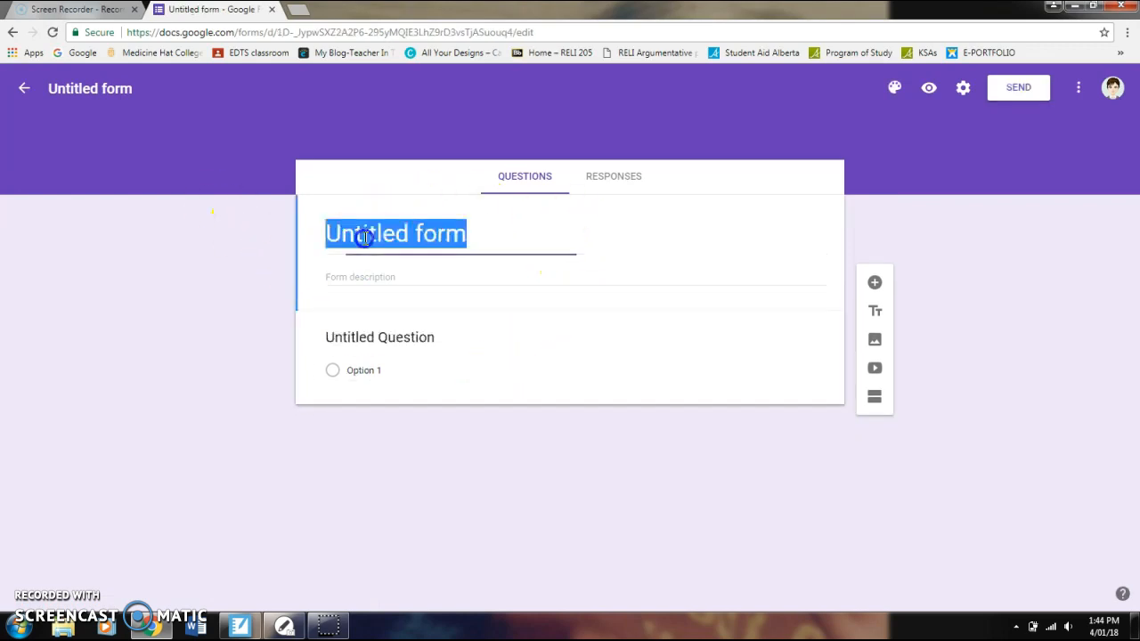
text(Title)
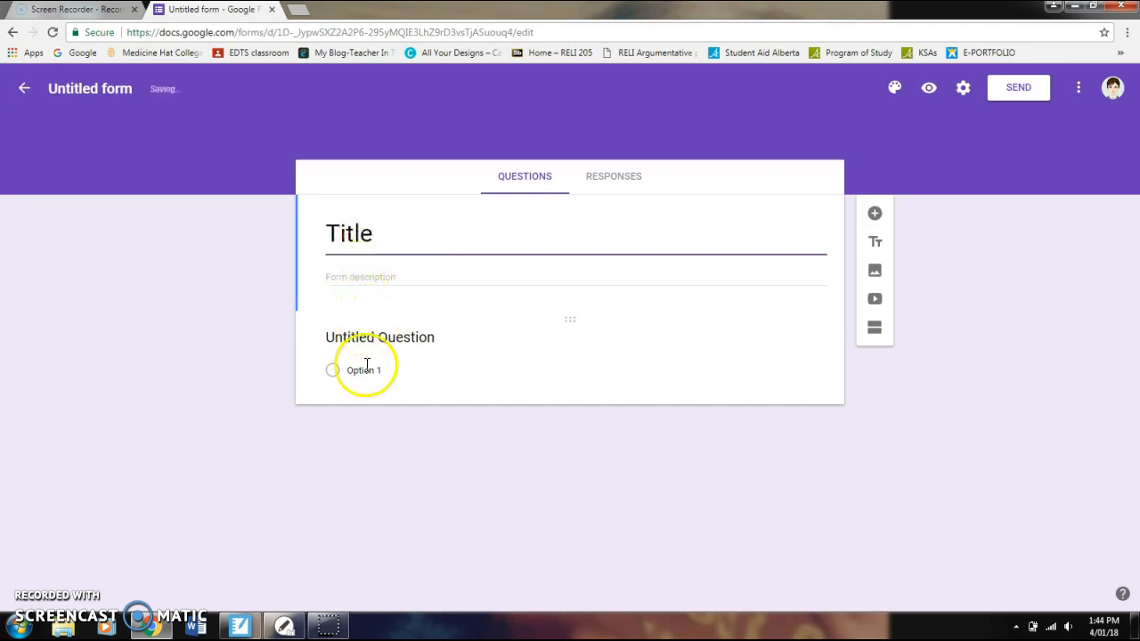
click(390, 339)
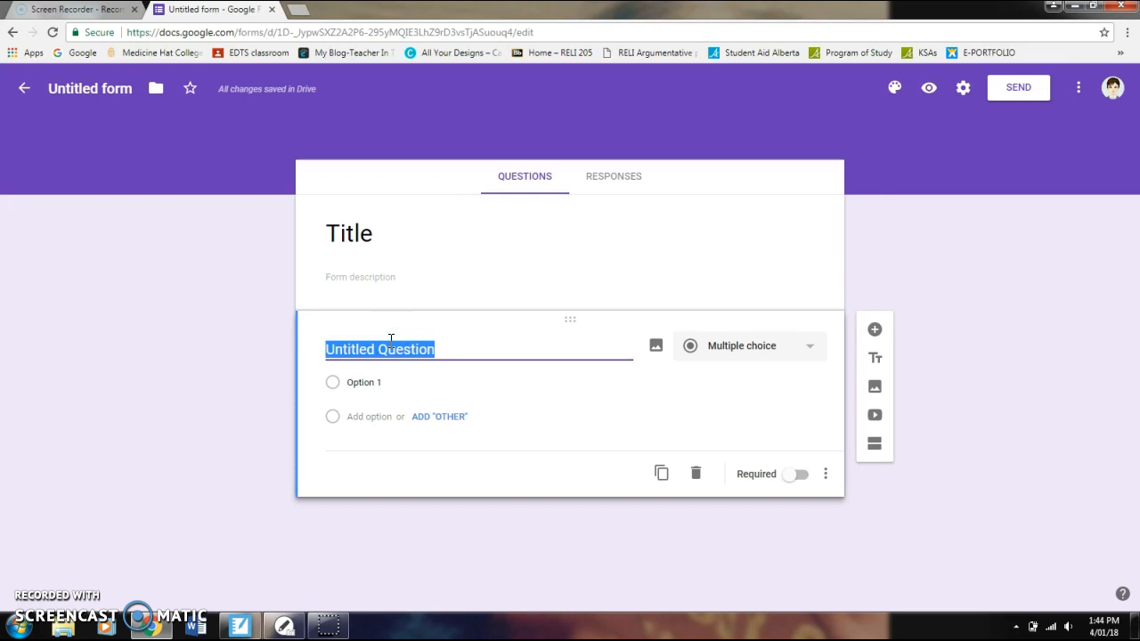
text(Wh)
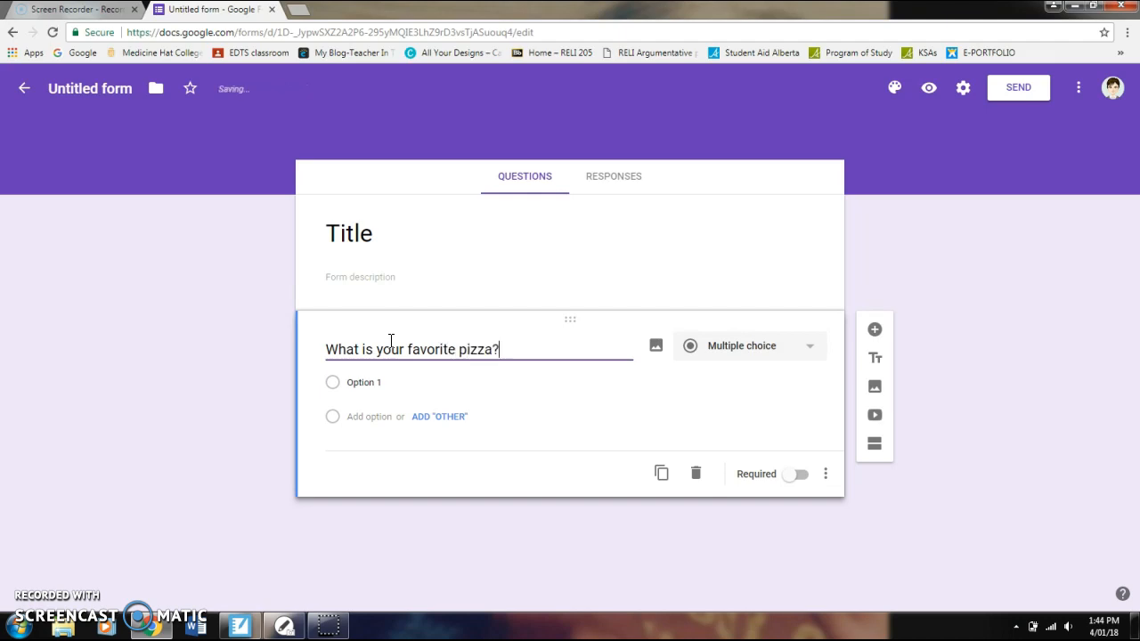
Step: Give the multiple-choice pizza question the answer options cheese, pepperoni, hawaiian and other
click(792, 354)
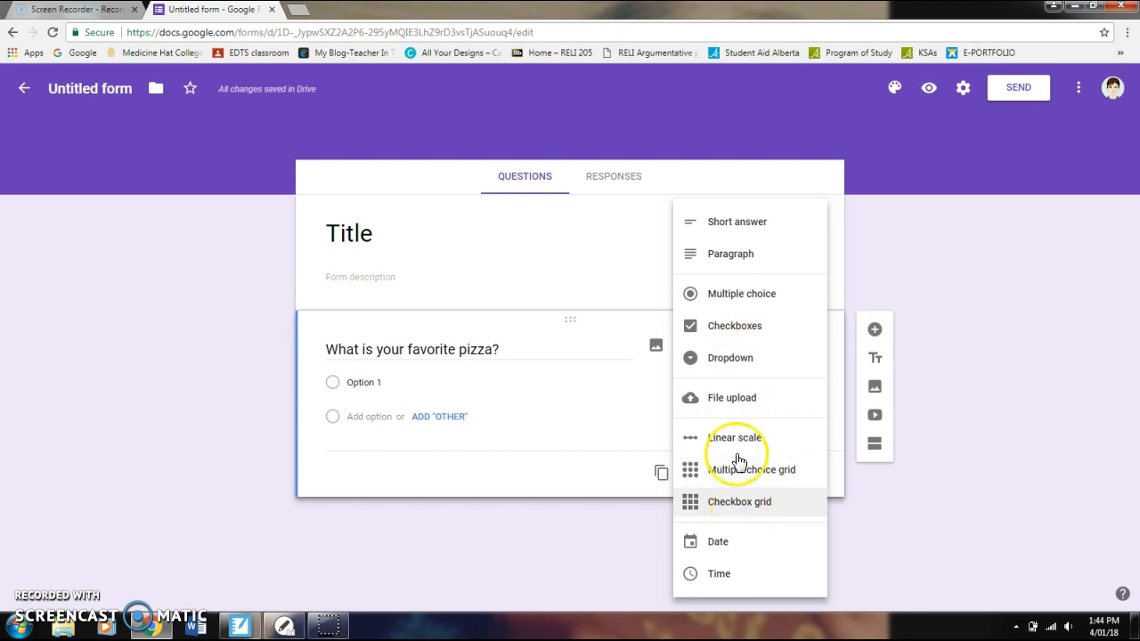
click(621, 388)
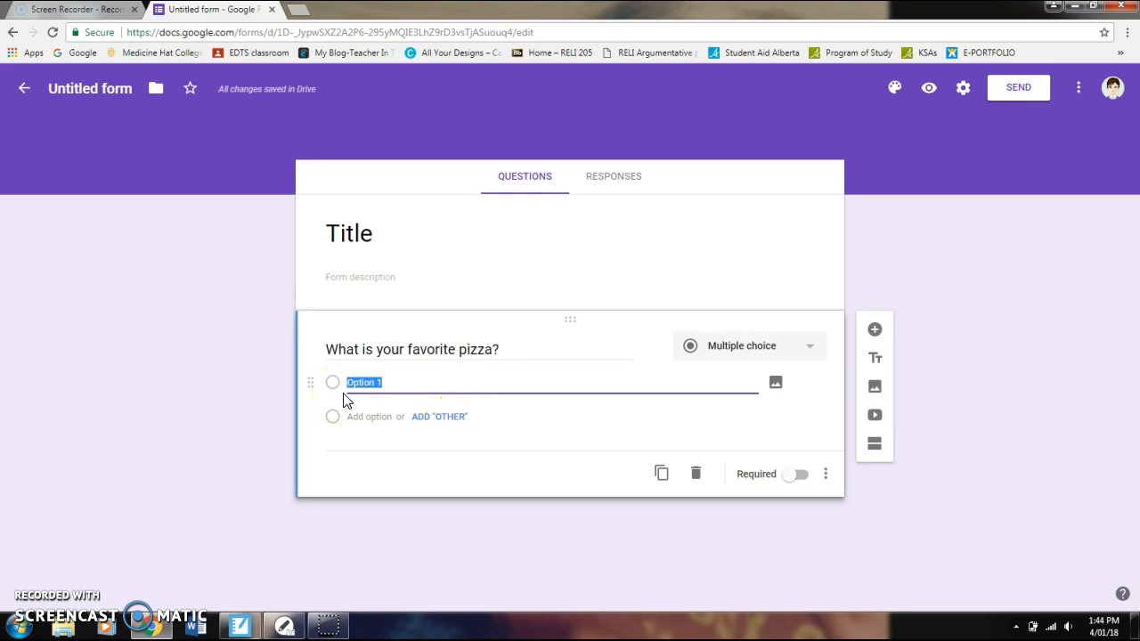
text(cheese)
key(Return)
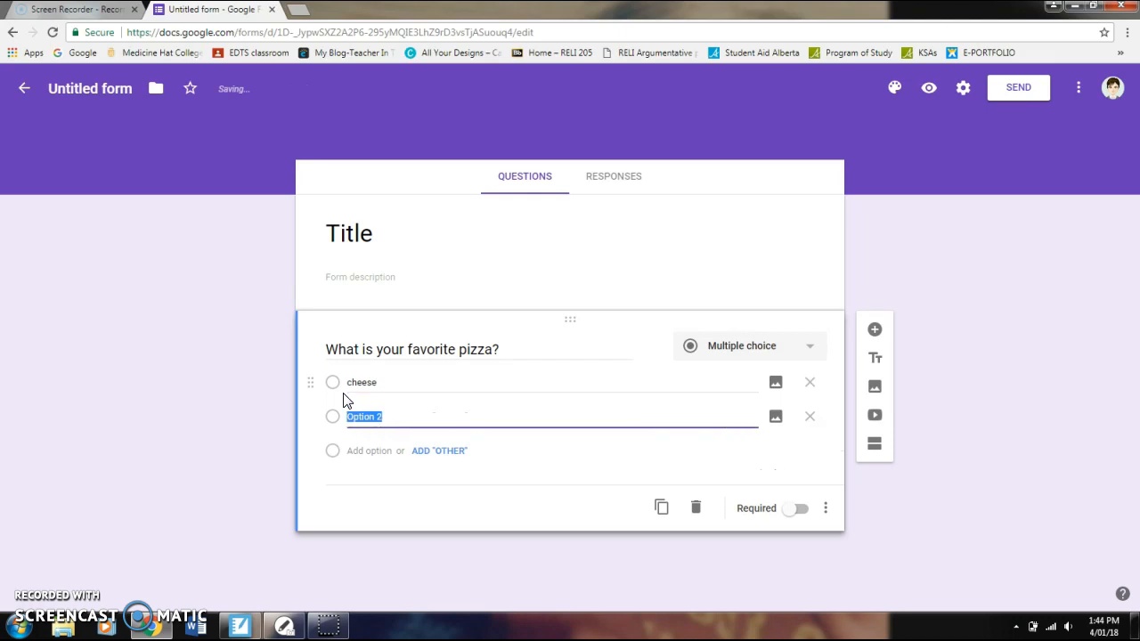
text(pepperoni)
key(Return)
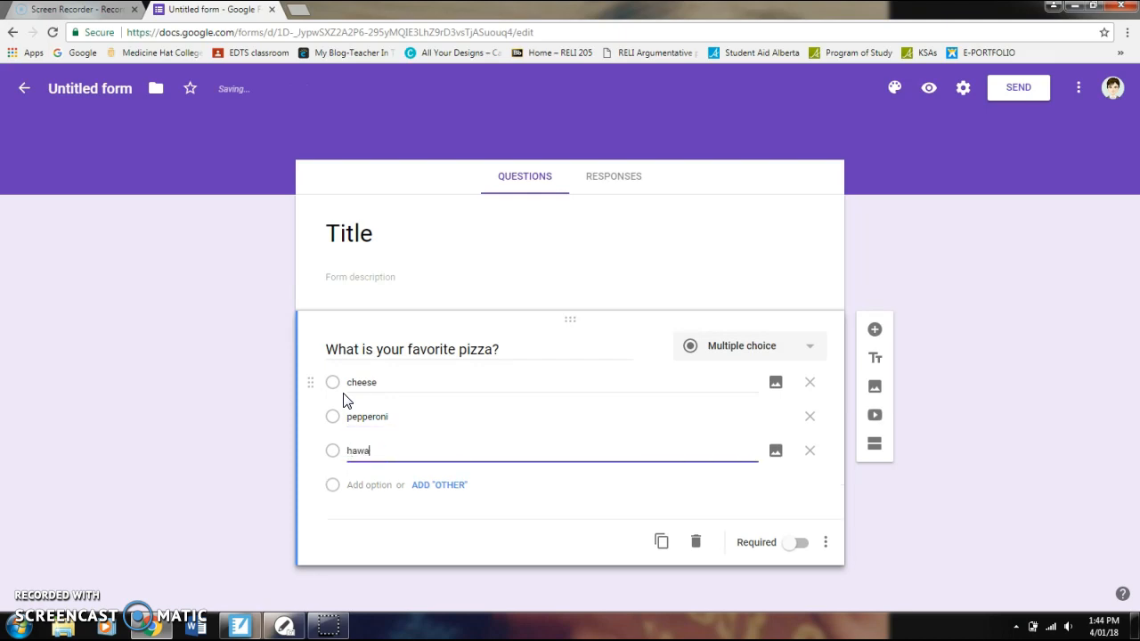
key(Return)
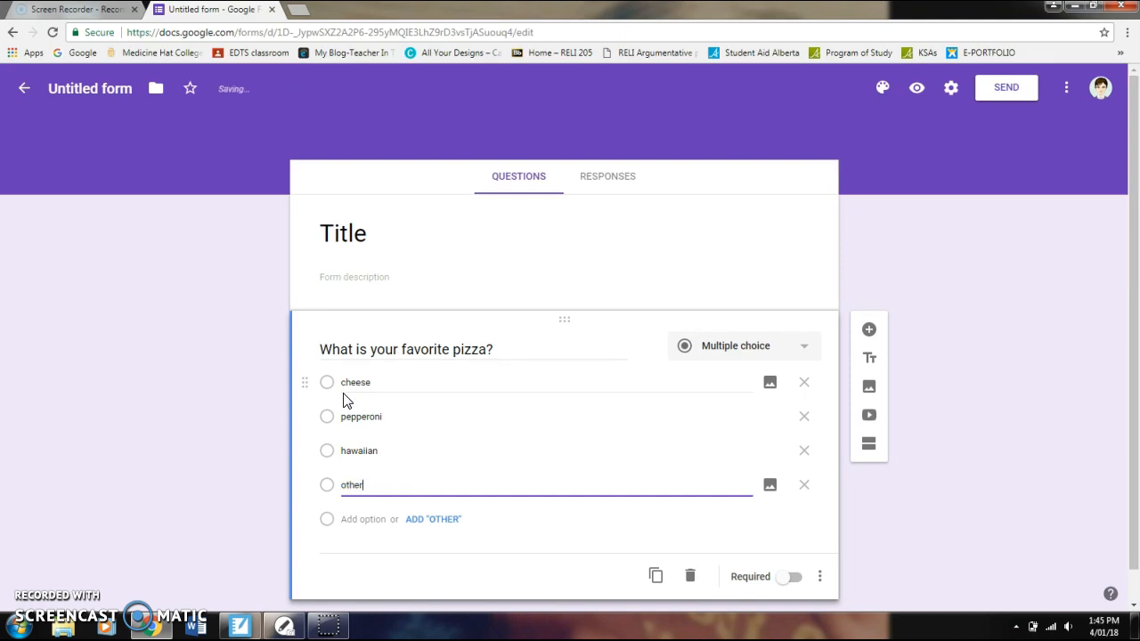
Step: Add a second question of the Short answer type reading "who is your hero?"
click(867, 332)
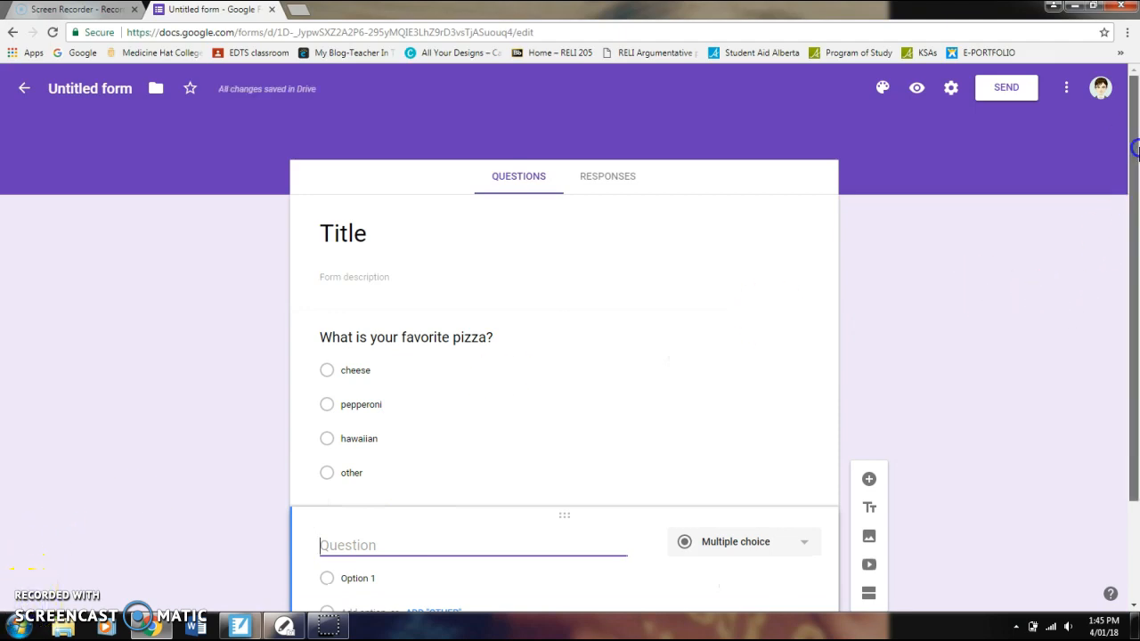
drag(1135, 185, 1136, 285)
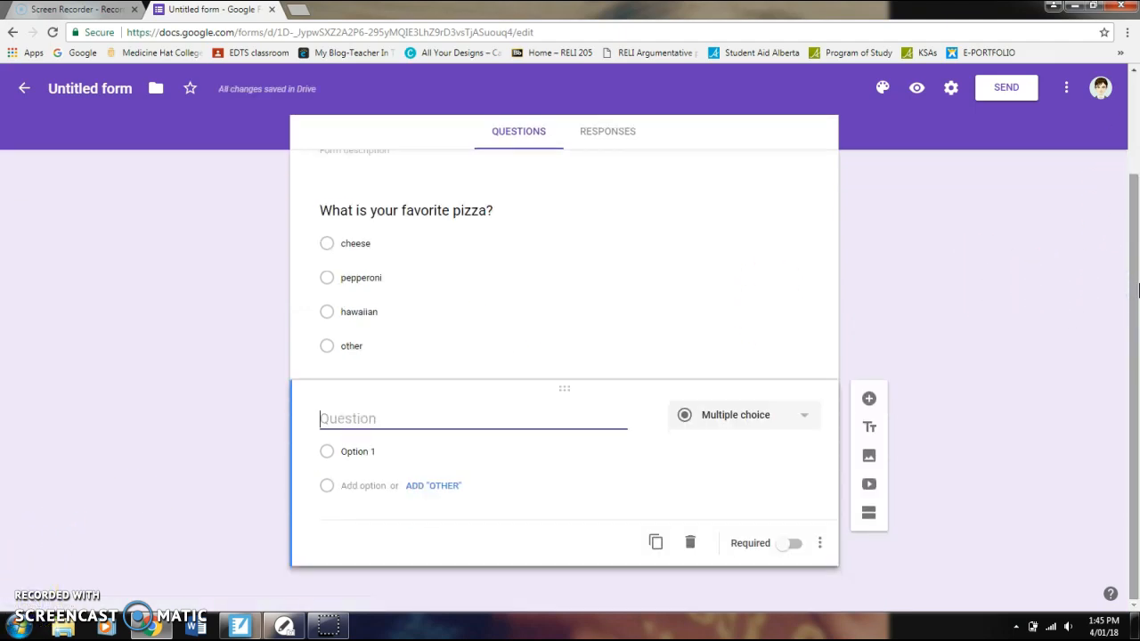
click(797, 424)
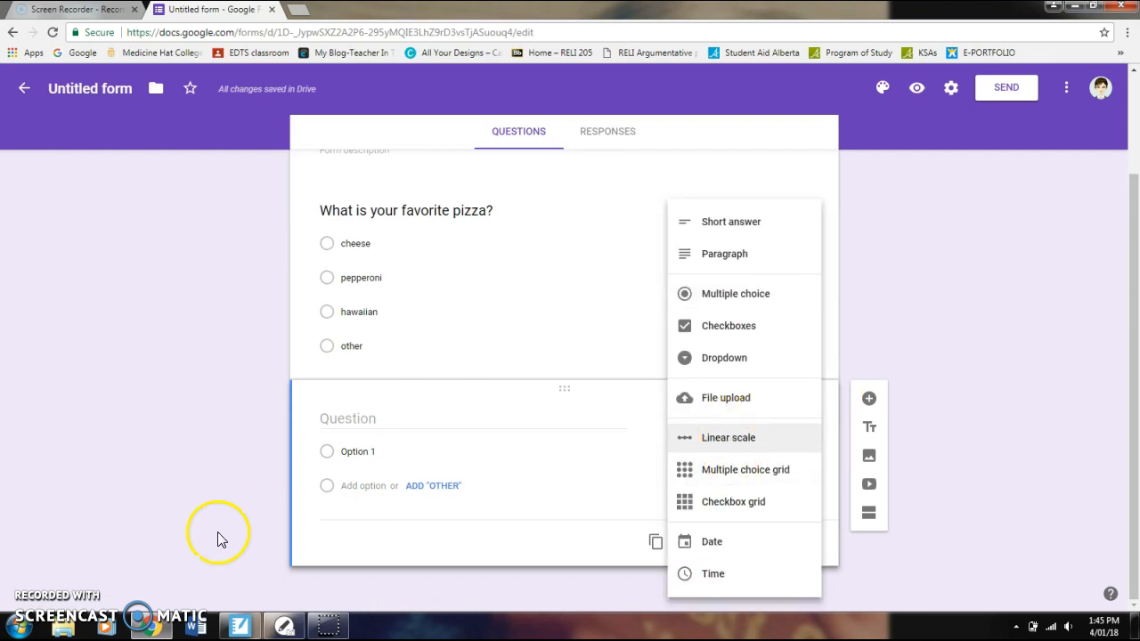
click(753, 222)
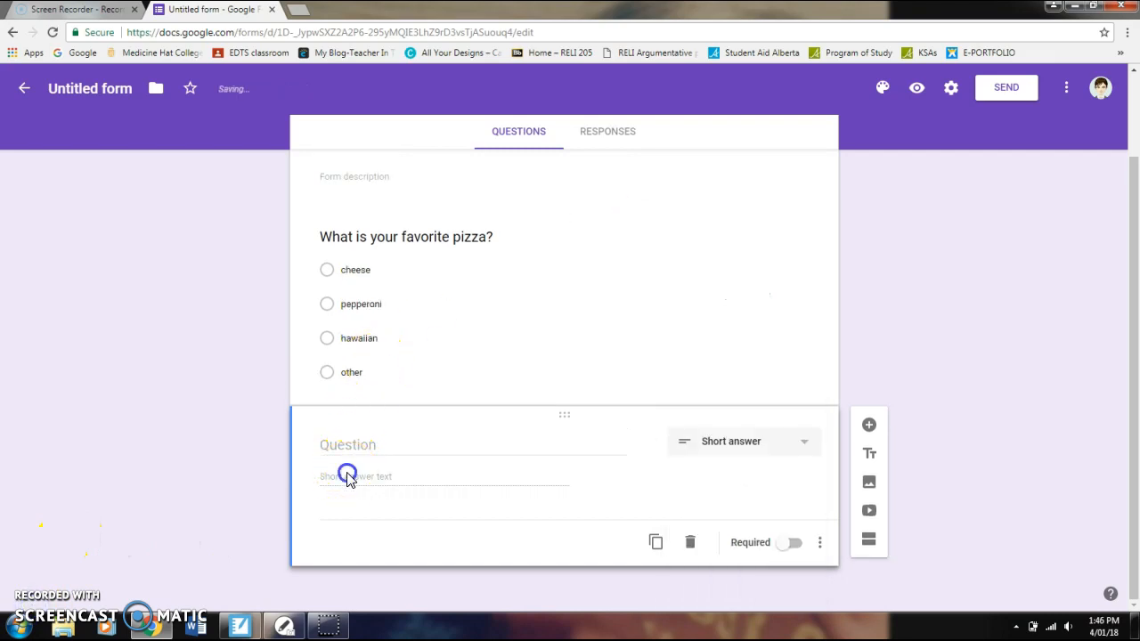
click(356, 442)
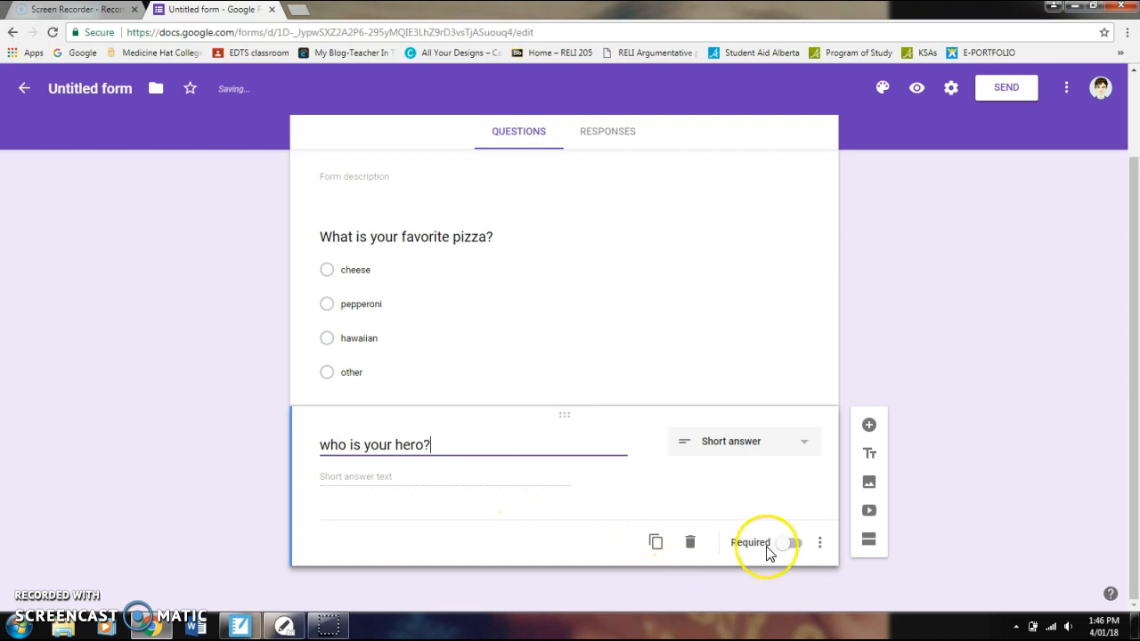
Step: Duplicate the "who is your hero?" question, leaving the original not required
click(790, 549)
click(789, 547)
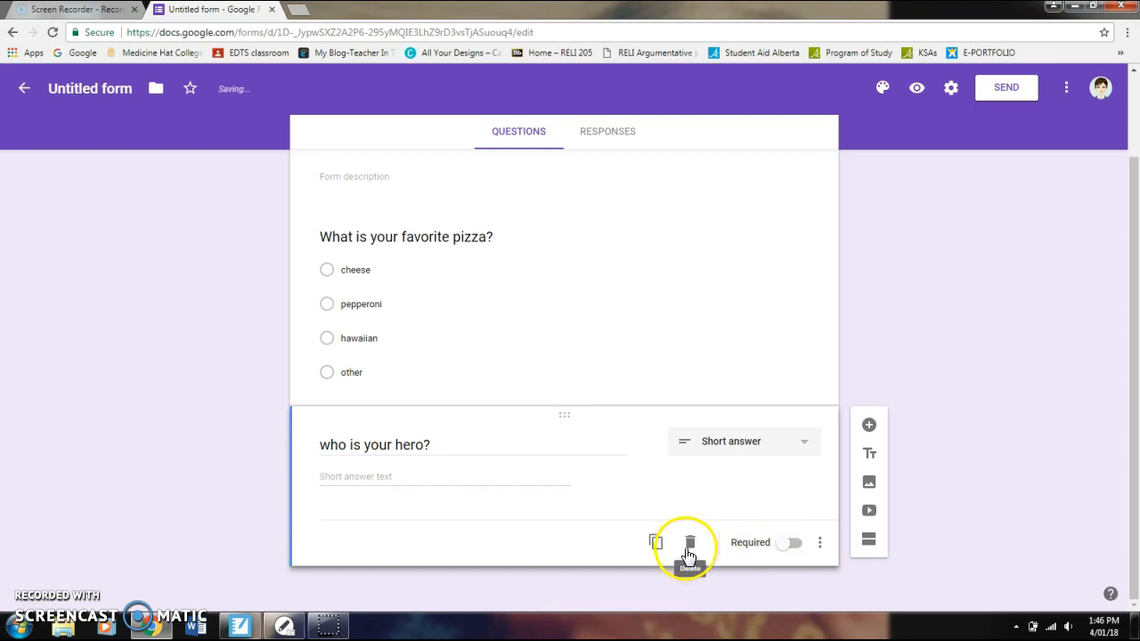
click(656, 543)
drag(1135, 195, 1136, 281)
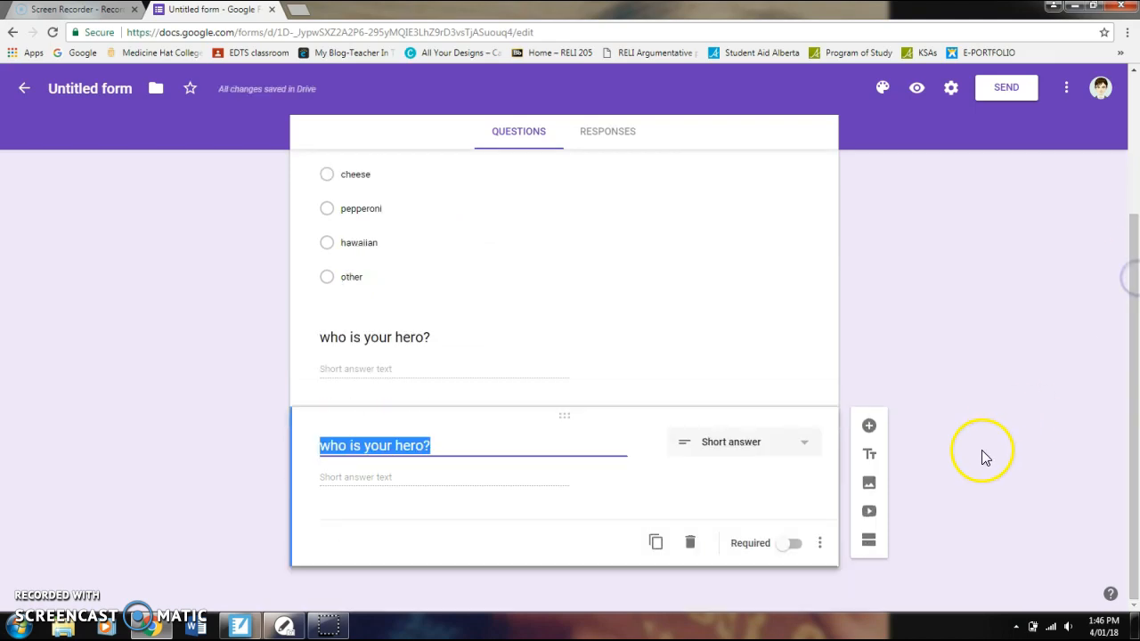
click(870, 483)
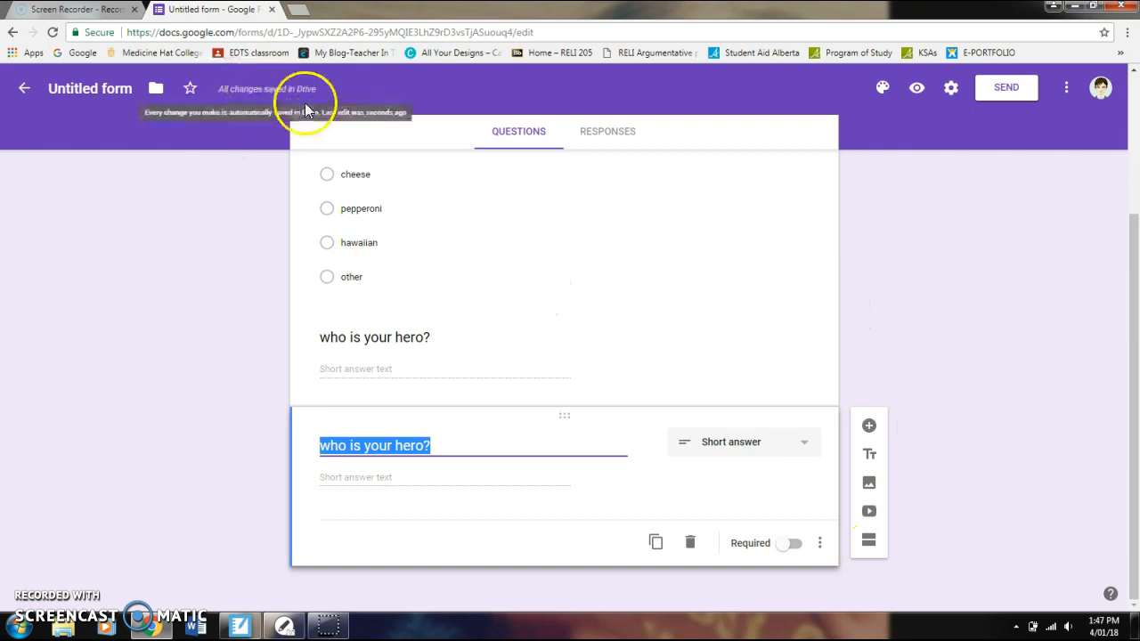
Step: Change the form's theme colour to pink
click(881, 88)
click(939, 139)
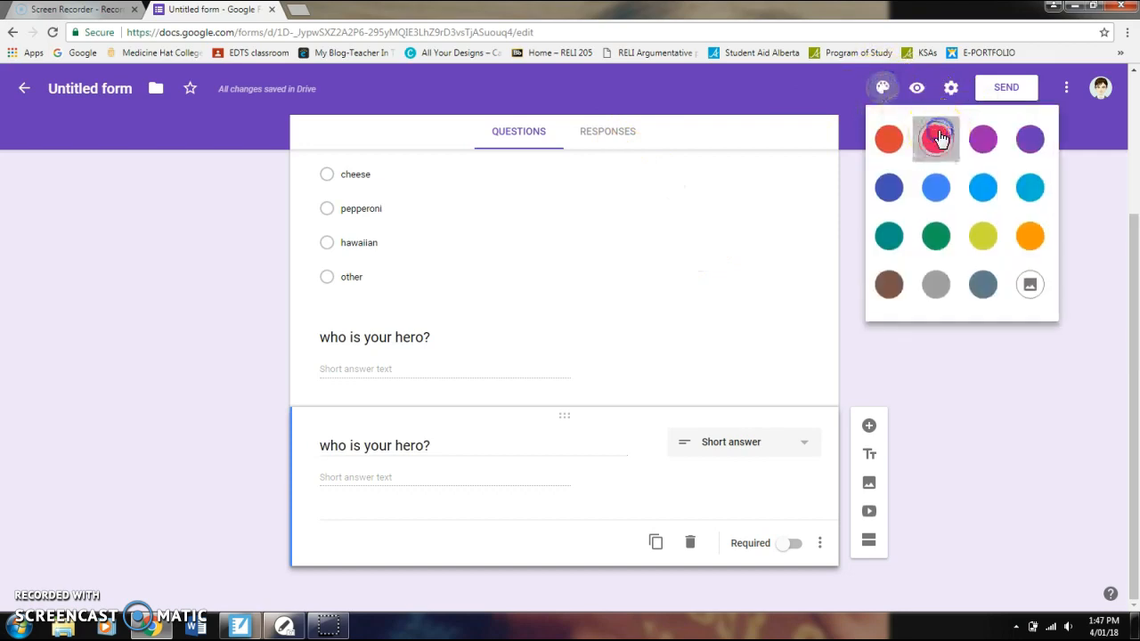
Step: Examine the email options for sending the form and close them without sending
click(1003, 89)
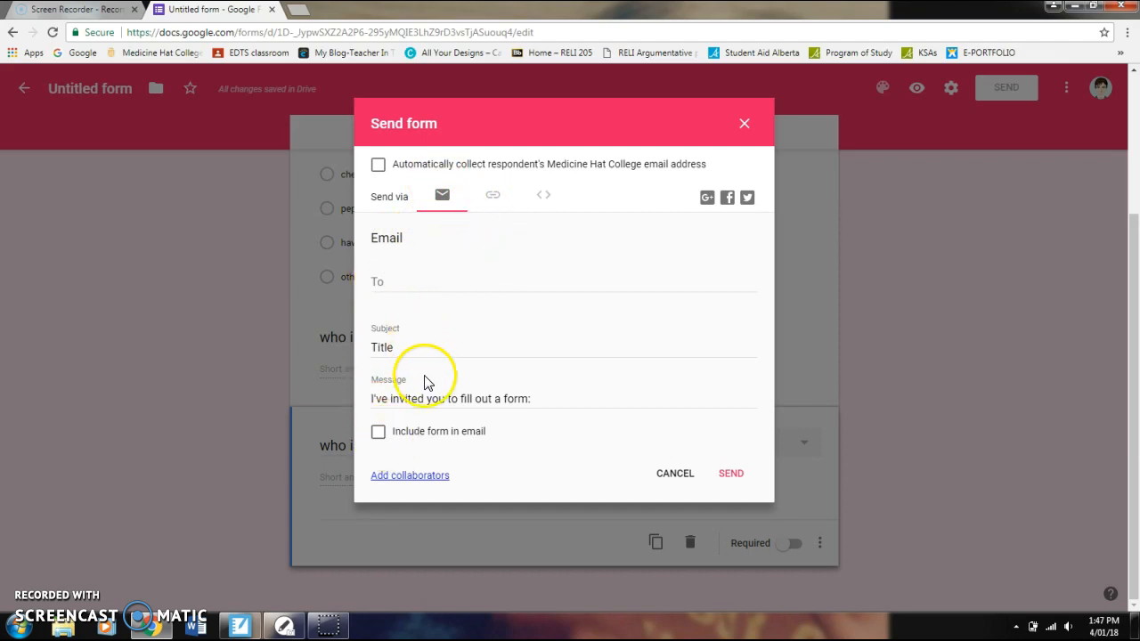
click(682, 473)
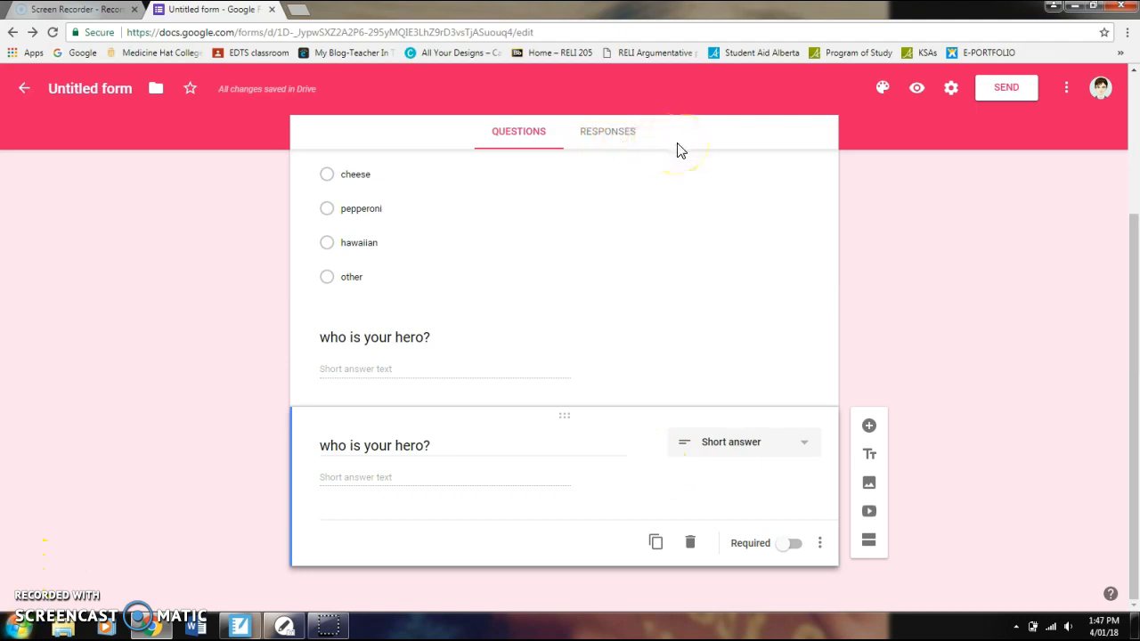
Step: View the form's responses and check the spreadsheet destination options without creating a spreadsheet
click(605, 143)
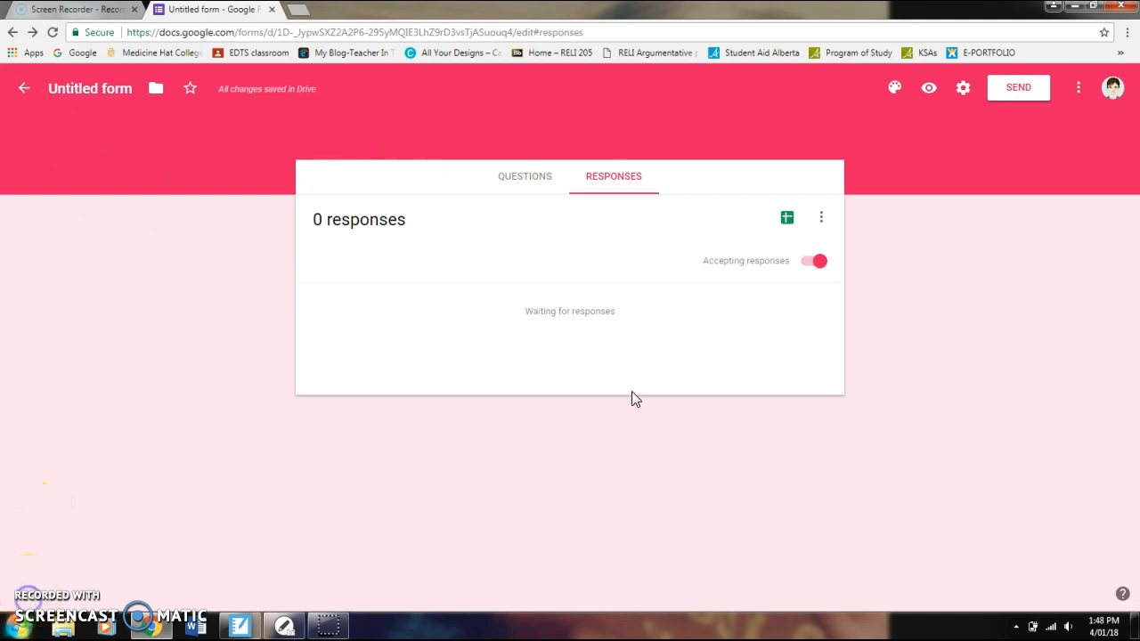
click(786, 218)
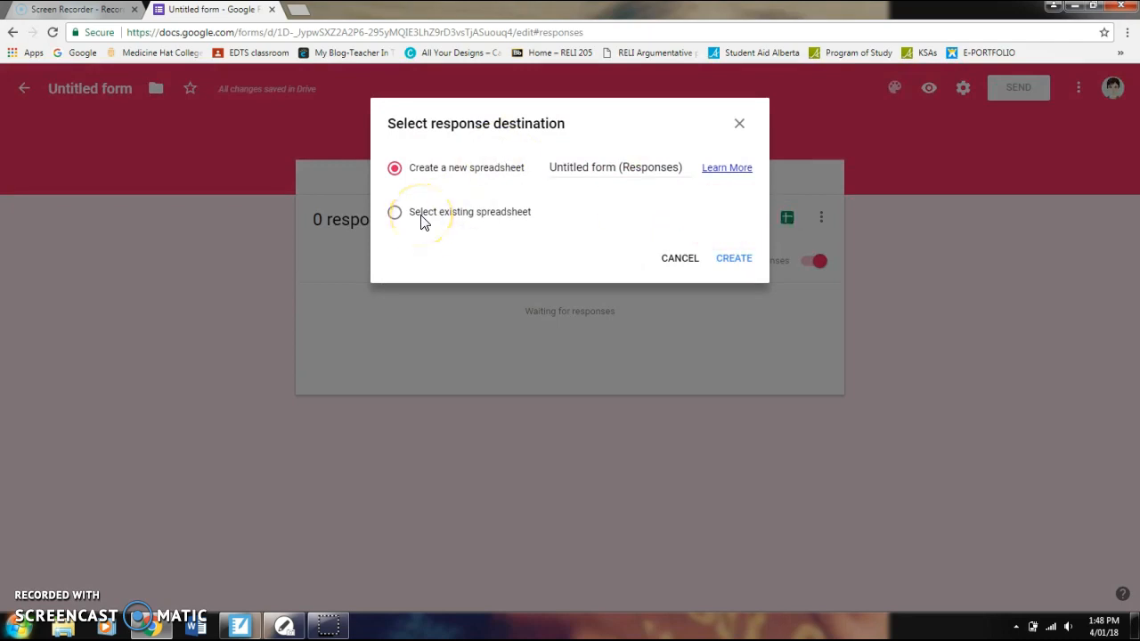
click(688, 258)
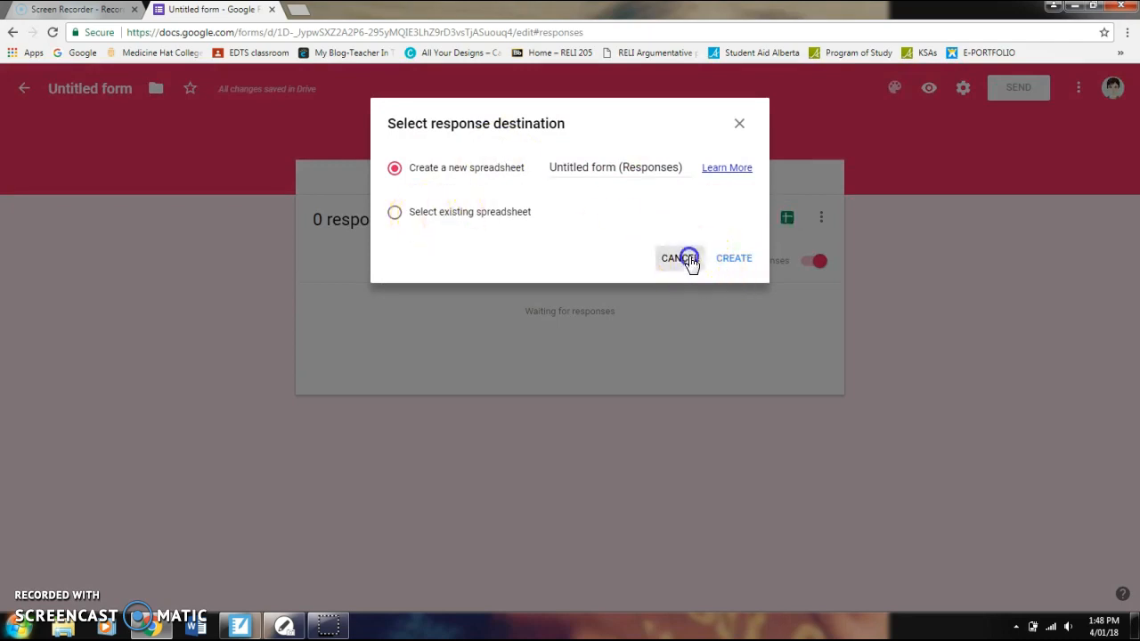